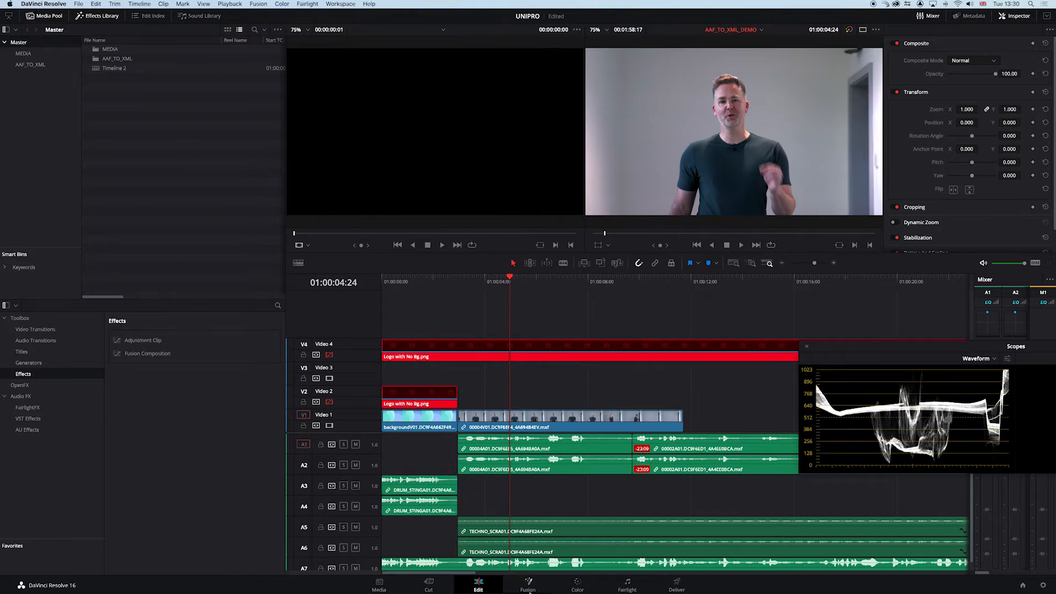
- On the Color page, select clip 02 and add a serial node after node 01
left_click(580, 584)
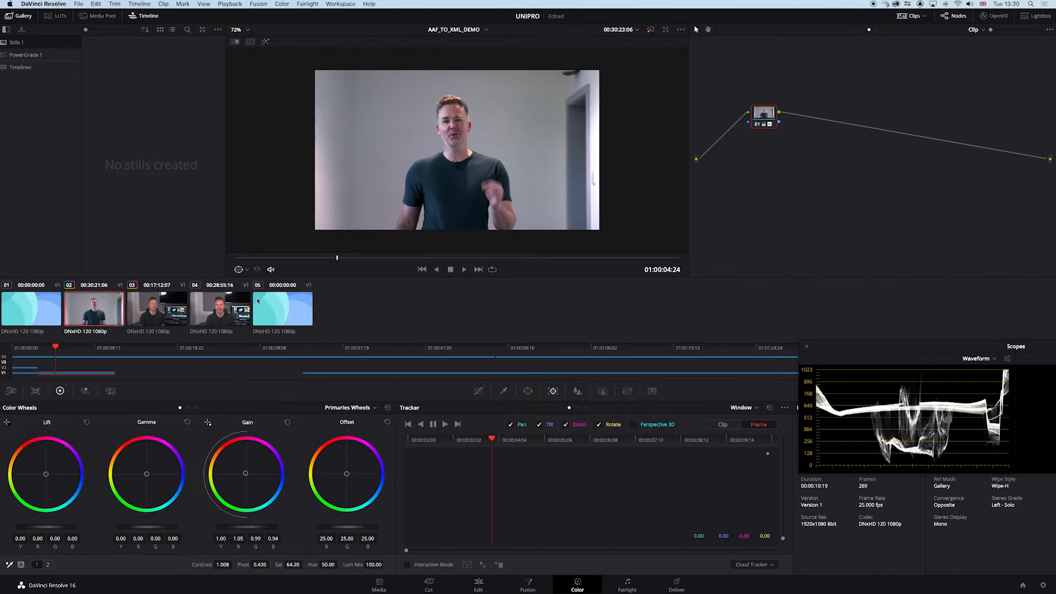
left_click(92, 310)
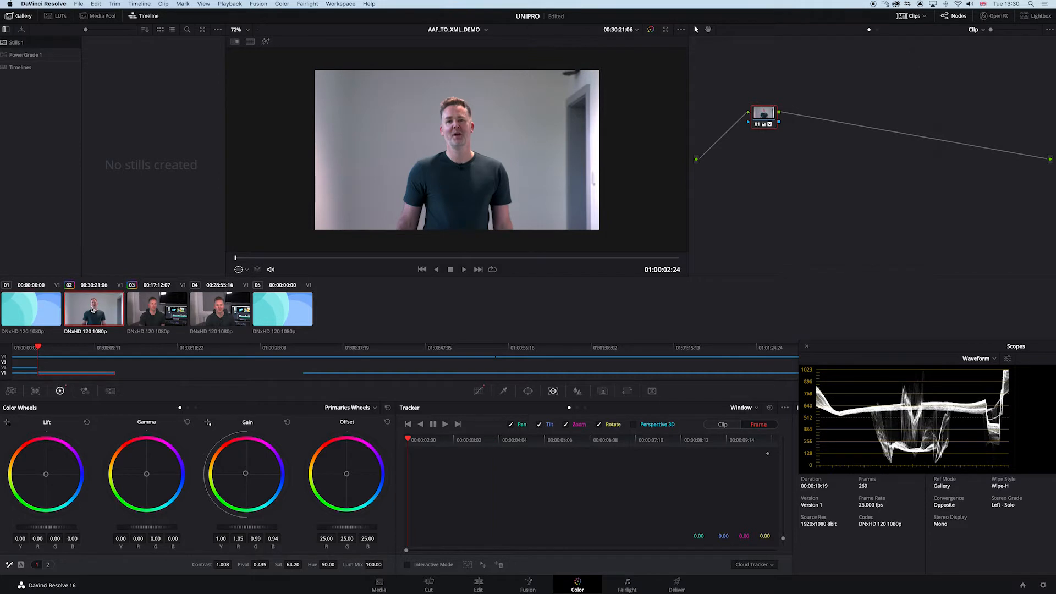
left_click_drag(768, 121, 747, 116)
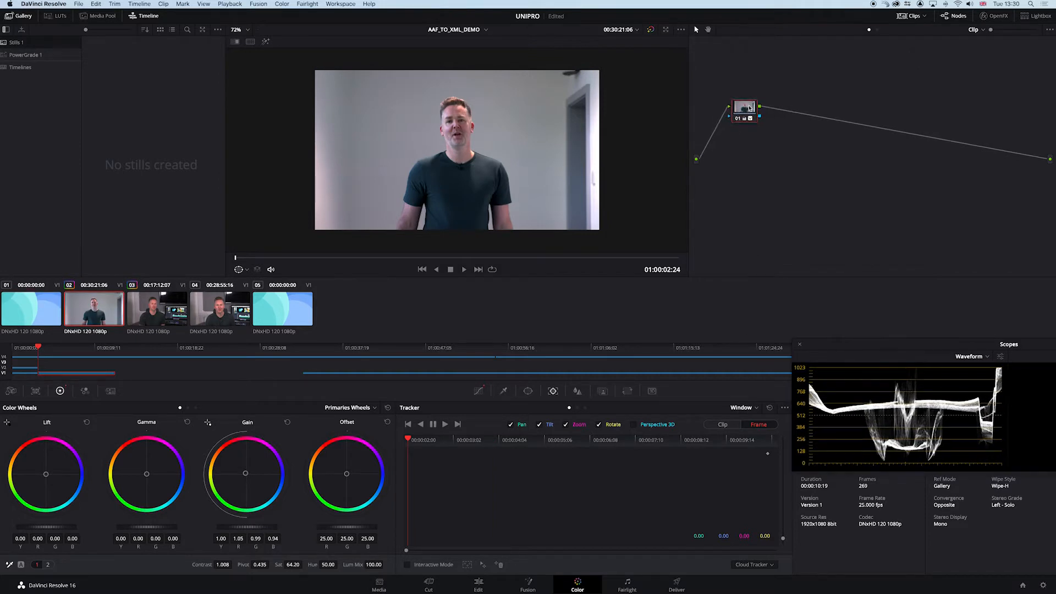
left_click_drag(748, 108, 743, 109)
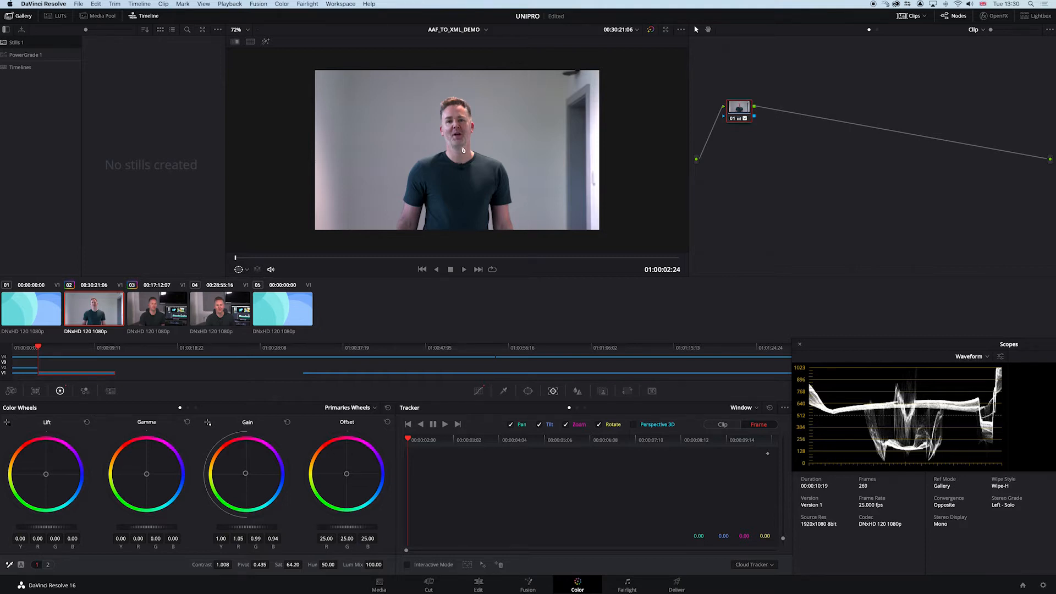
key("alt+s")
- Add a circular power window fitted around the man's head, with aspect about 27.74 and rotation about -8.96
left_click(529, 392)
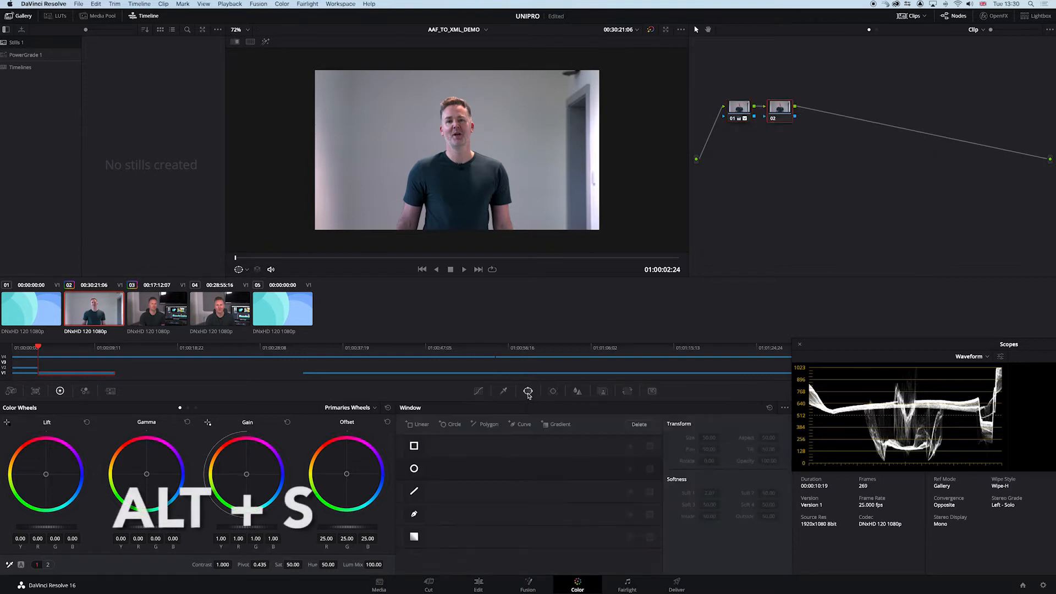
left_click(414, 468)
left_click_drag(419, 150, 437, 150)
left_click_drag(457, 150, 453, 103)
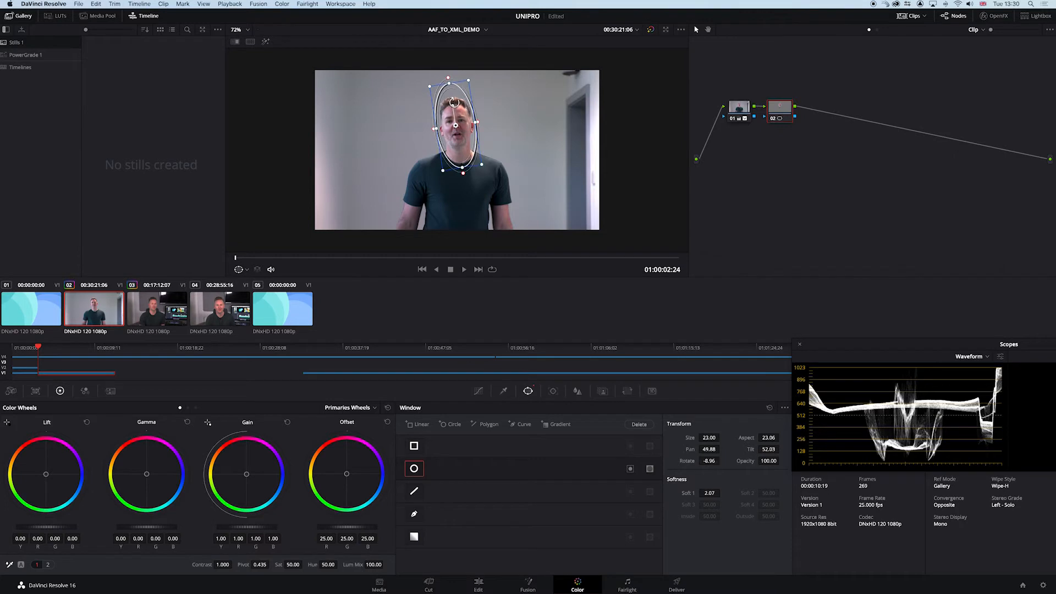
left_click_drag(466, 166, 457, 128)
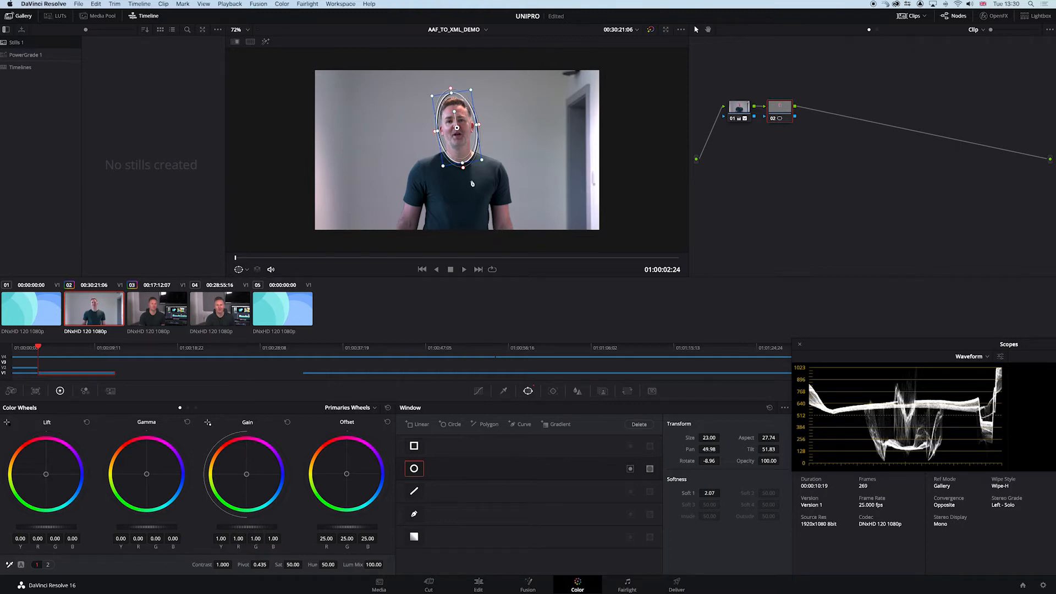
- Sample the face's skin tones with the HSL qualifier and isolate the selection with the highlight view
scroll(472, 183, "up", 3)
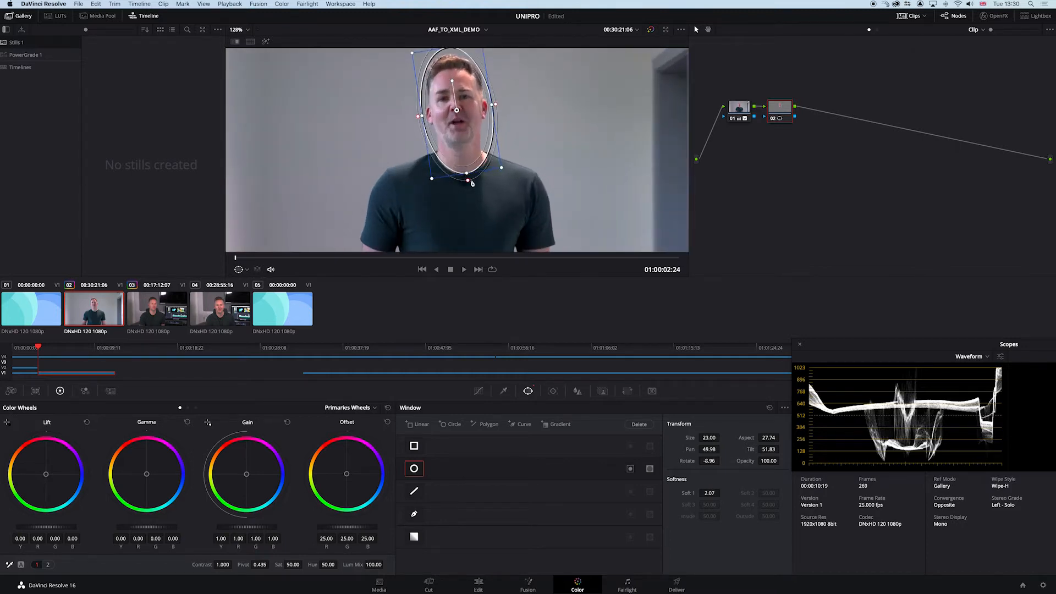
left_click(503, 391)
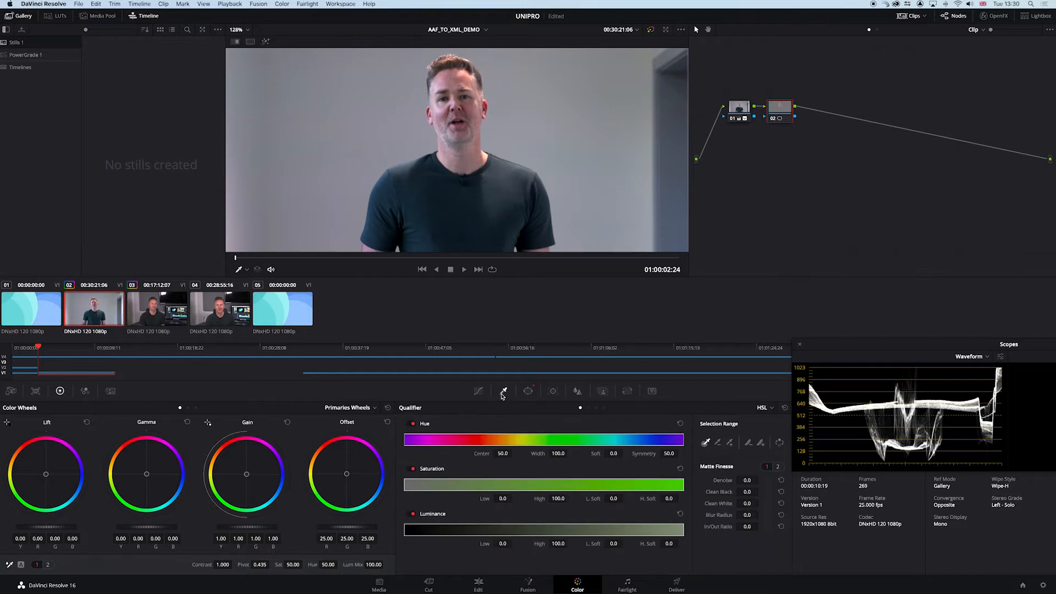
left_click_drag(459, 89, 472, 107)
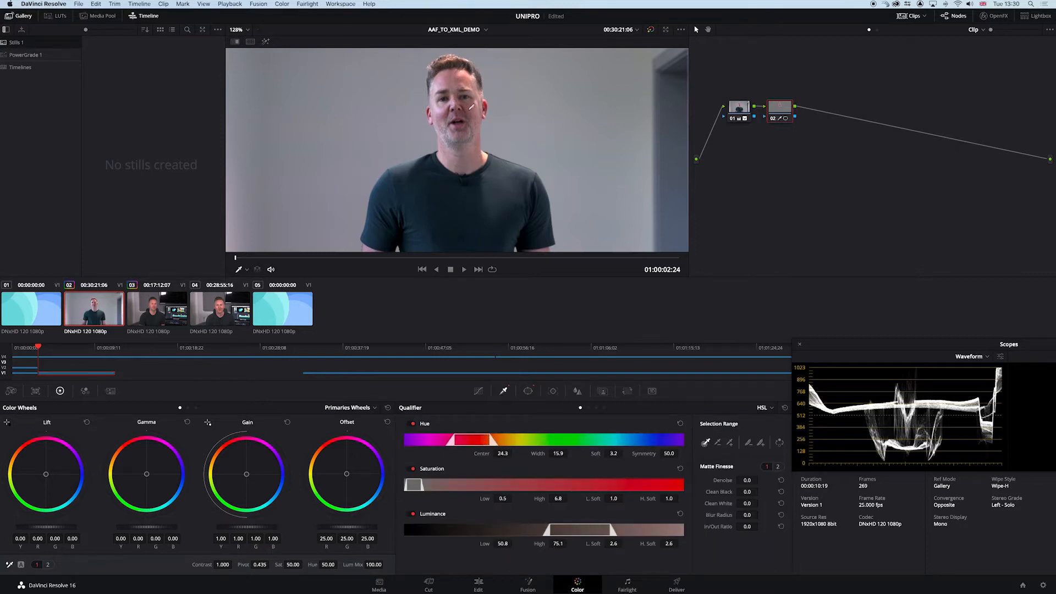
left_click(265, 41)
mouse_move(446, 104)
left_mouse_down()
mouse_move(460, 113)
mouse_move(477, 96)
mouse_move(445, 84)
left_mouse_up()
left_click(459, 81)
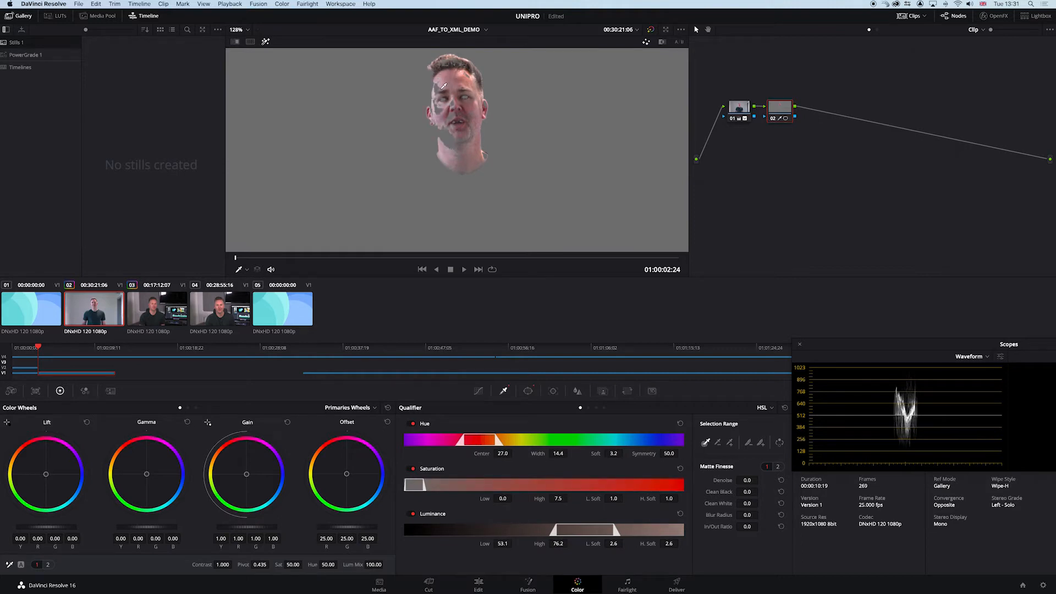
scroll(442, 91, "up", 1)
left_click(440, 111)
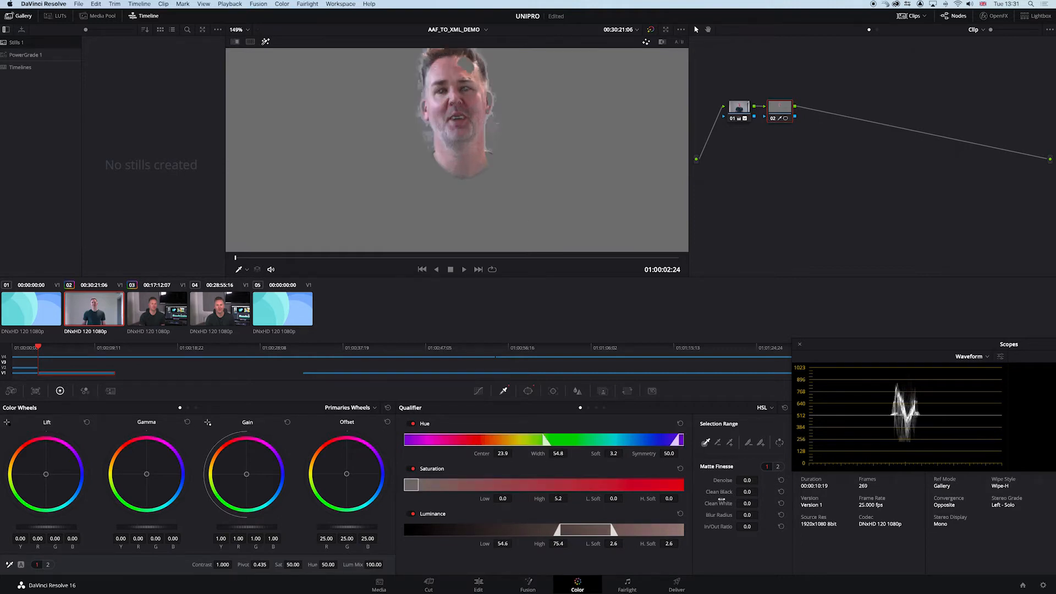
- Set the qualifier's blur radius to 59.1, resample the facial skin tones, and turn off the highlight view
left_click_drag(747, 515, 718, 499)
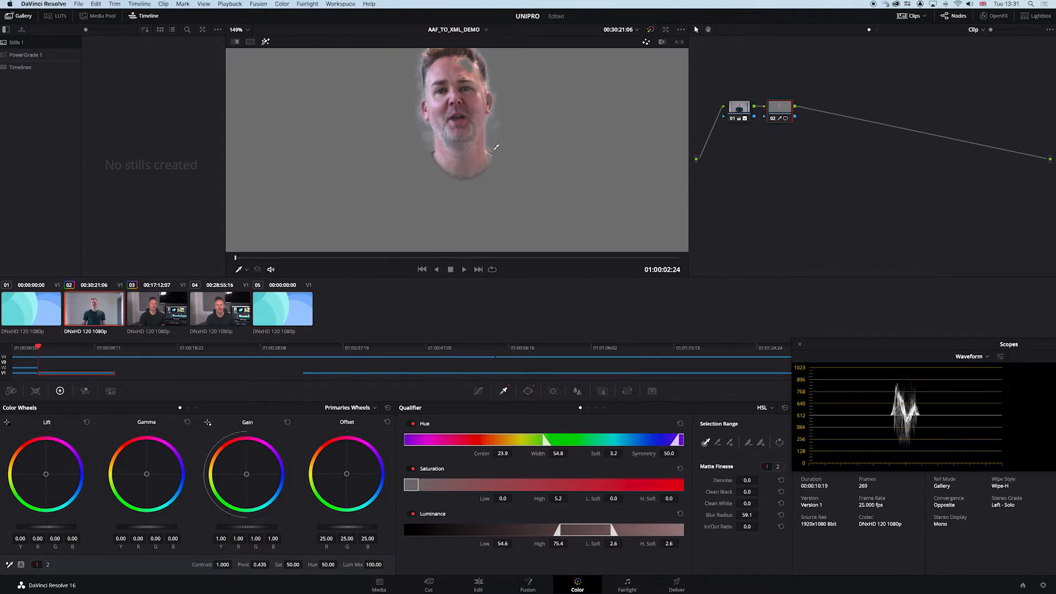
left_click(467, 95)
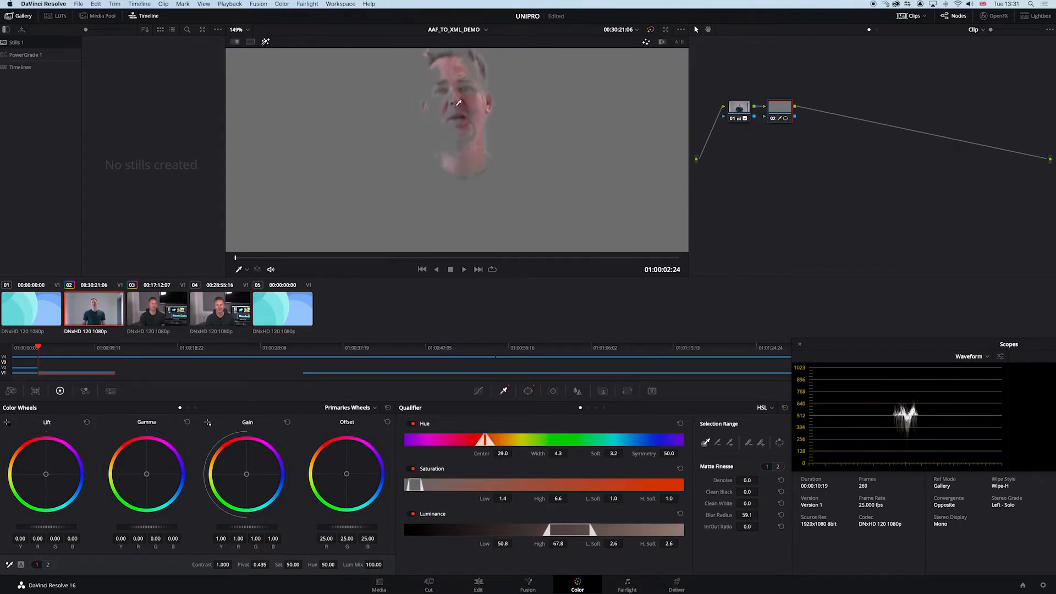
left_click(448, 104)
mouse_move(448, 104)
left_mouse_down()
mouse_move(438, 94)
mouse_move(445, 128)
left_mouse_up()
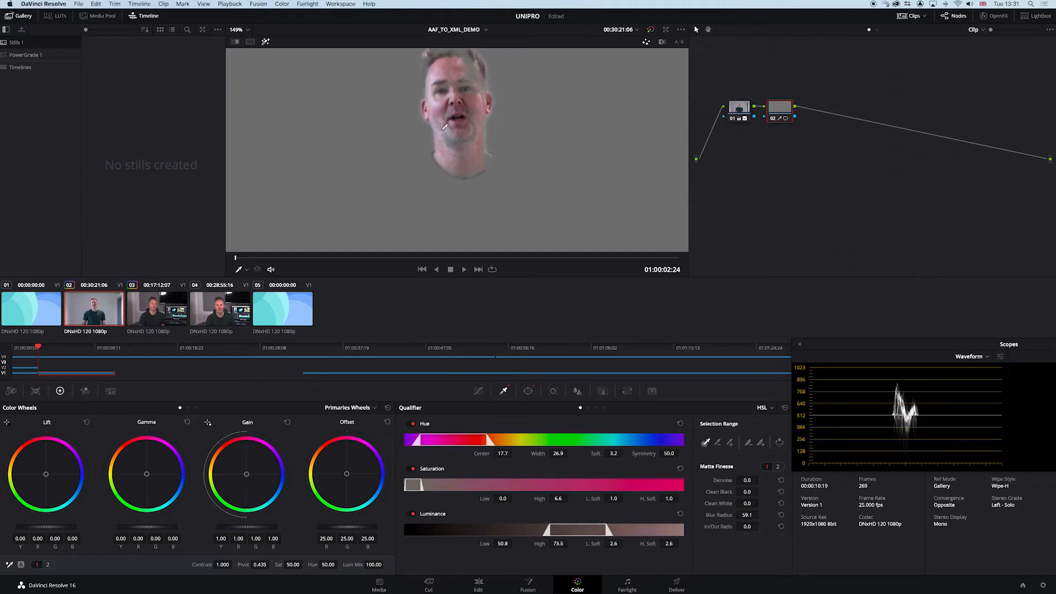
scroll(473, 127, "up", 2)
scroll(473, 128, "down", 4)
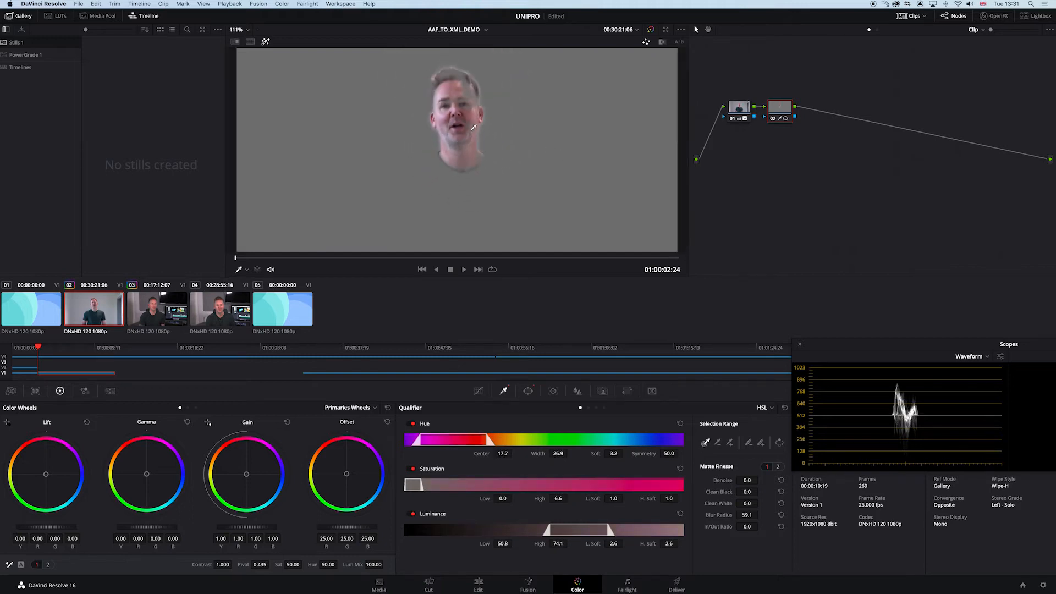
left_click(265, 41)
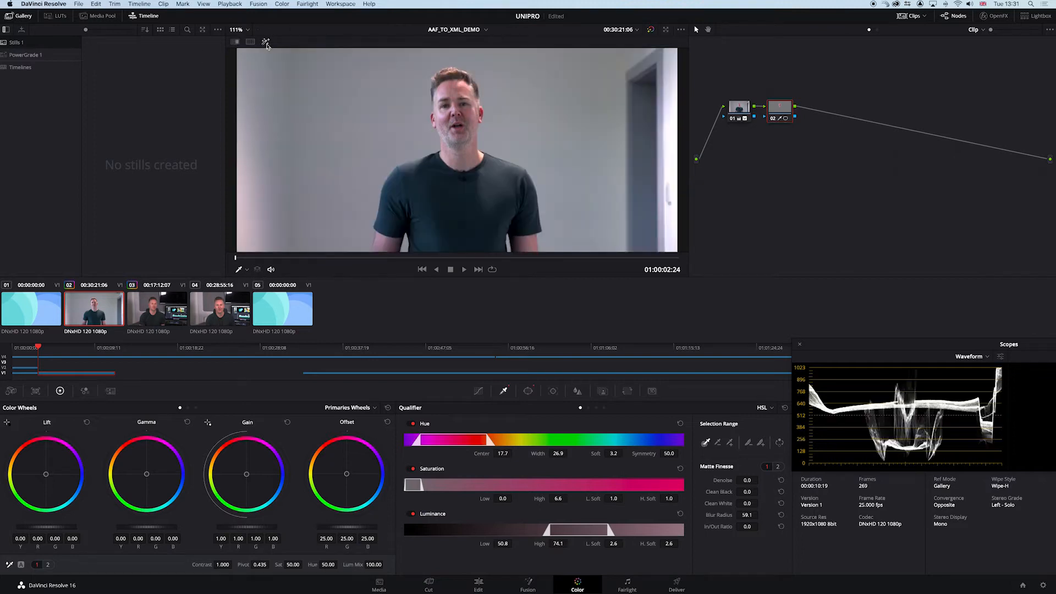
- Grade the face on node 02 with gamma 0.01, gain 1.15, 1.14, 1.16, 1.09 and contrast 0.946
left_click(528, 391)
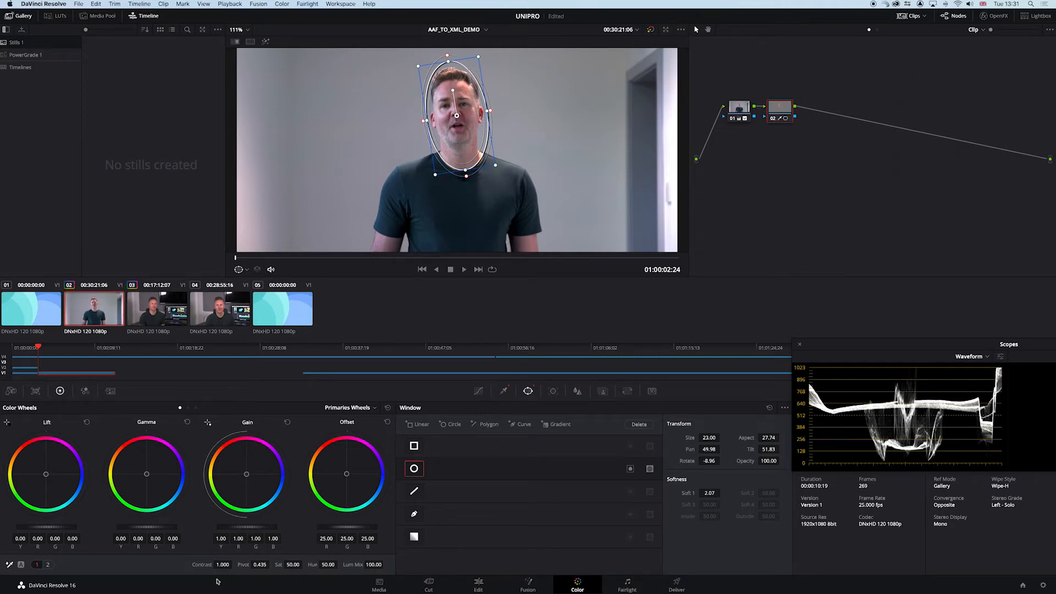
left_click_drag(239, 529, 257, 530)
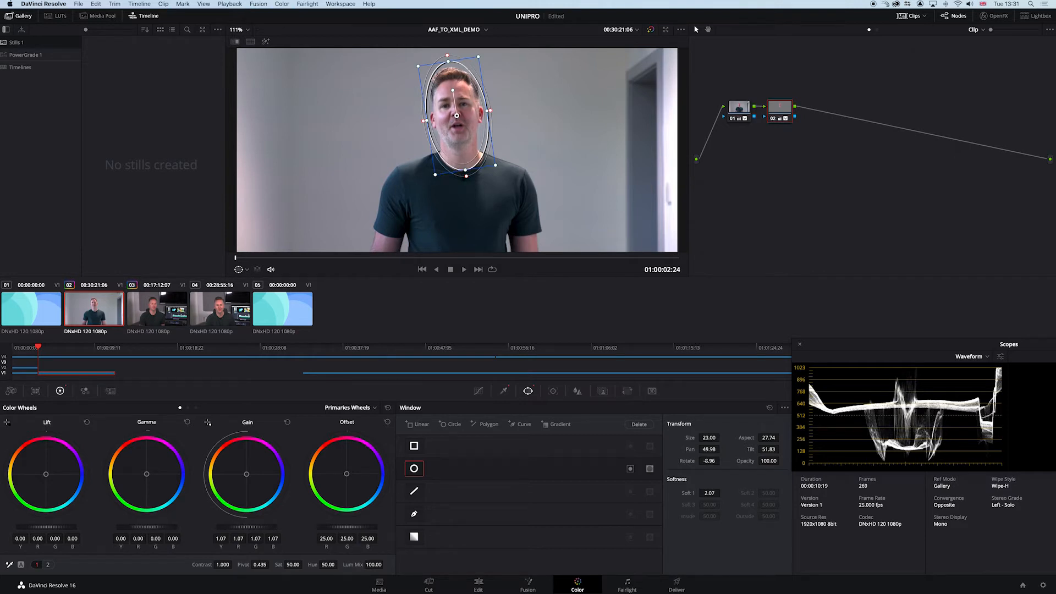
left_click_drag(146, 527, 149, 527)
left_click_drag(245, 531, 263, 530)
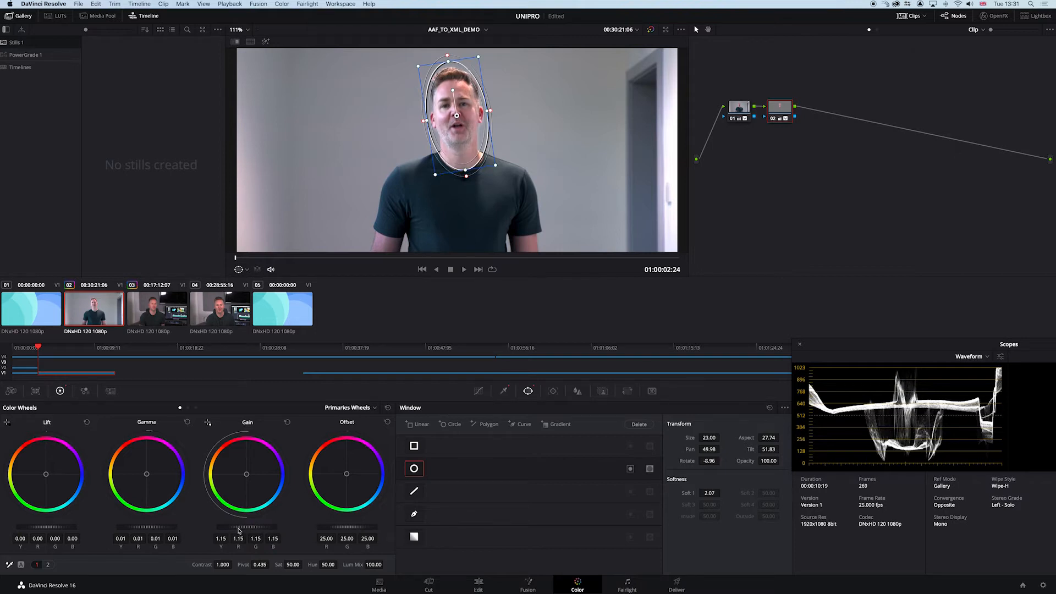
left_click_drag(225, 565, 231, 565)
left_click_drag(247, 477, 246, 477)
- Show a vectorscope beside the waveform with 2x zoom and the skin tone indicator enabled, and reposition the scopes clear of the window settings
left_click_drag(883, 346, 620, 339)
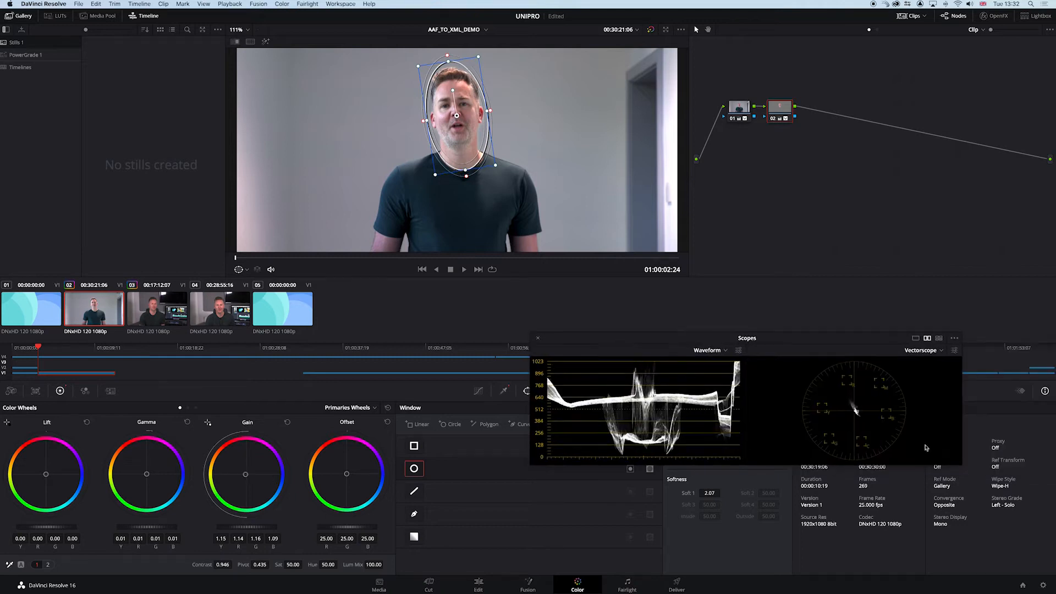
left_click(940, 351)
left_click(940, 352)
left_click(955, 350)
left_click(873, 416)
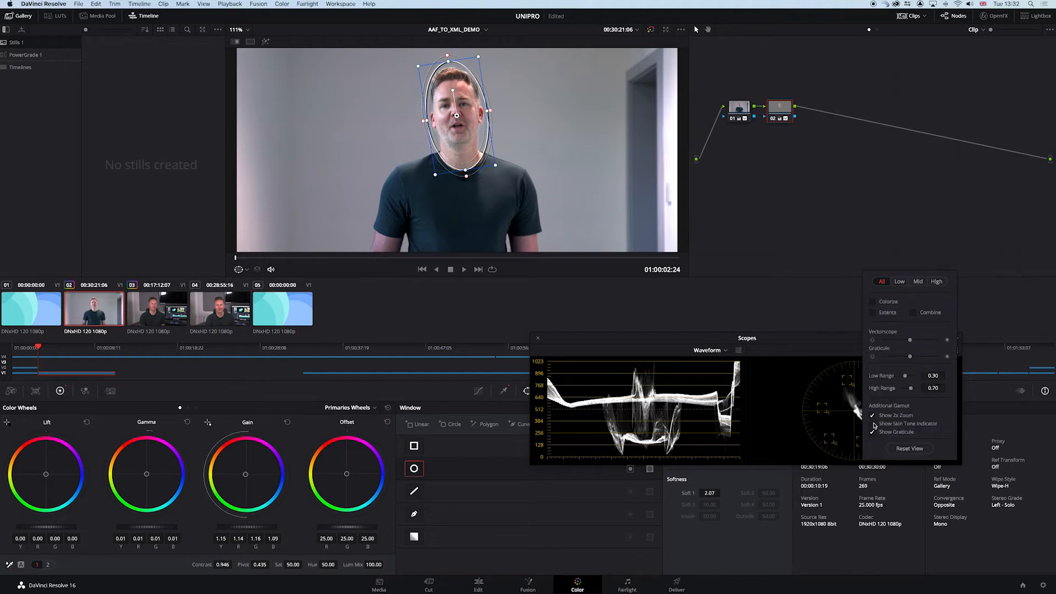
left_click(873, 424)
left_click(724, 349)
left_click_drag(791, 335, 812, 328)
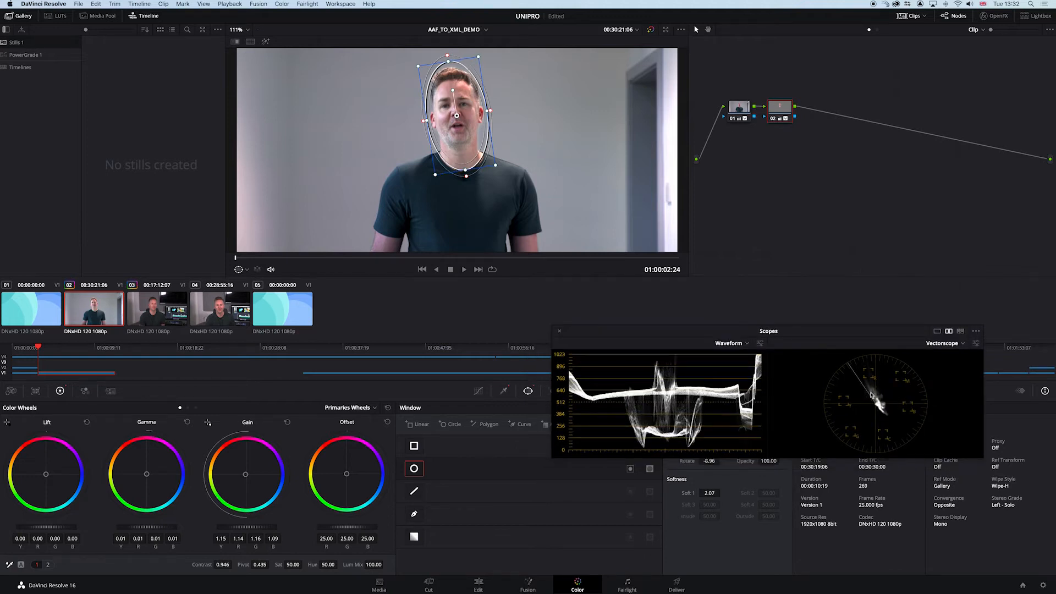
left_click_drag(793, 334, 863, 313)
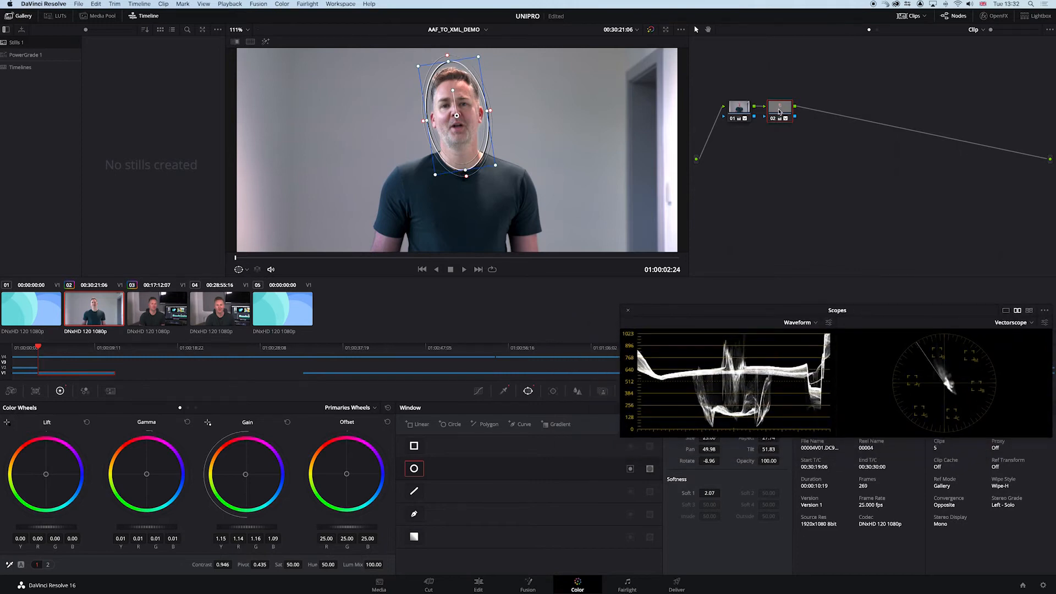
- Toggle node 02 off and on repeatedly to compare the face with and without the correction
mouse_move(779, 112)
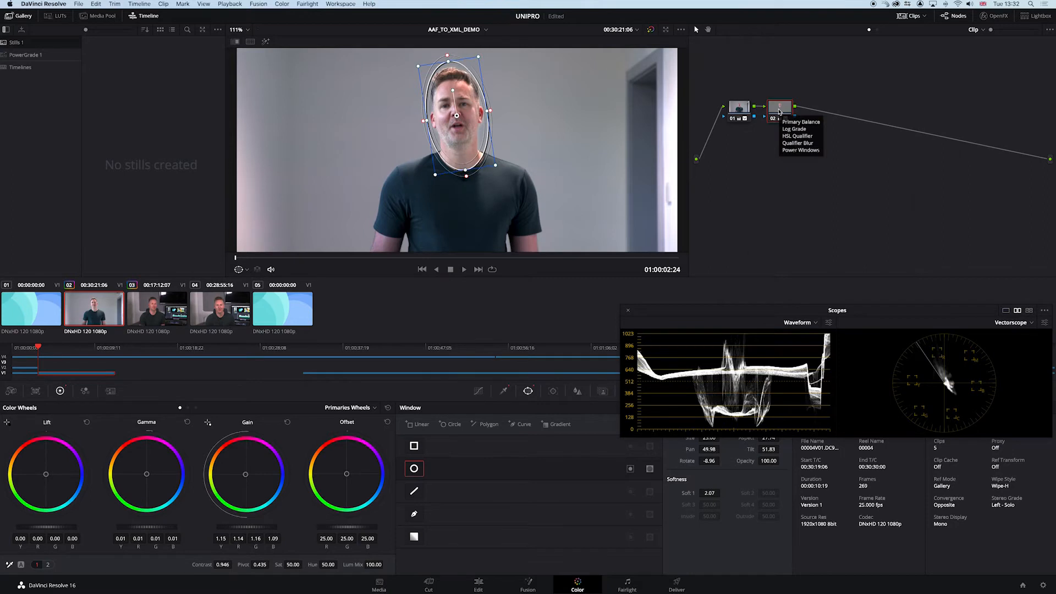
key("super+d")
key("super+d")
key("super+d")
key("super+d")
key("super+d")
key("super+d")
key("super+d")
key("super+d")
- Try moving the window onto the shifted head further into the clip, and return it to the face at the clip's start
key("space")
key("space")
mouse_move(459, 115)
left_mouse_down()
mouse_move(467, 121)
mouse_move(391, 113)
mouse_move(477, 120)
mouse_move(443, 119)
left_mouse_up()
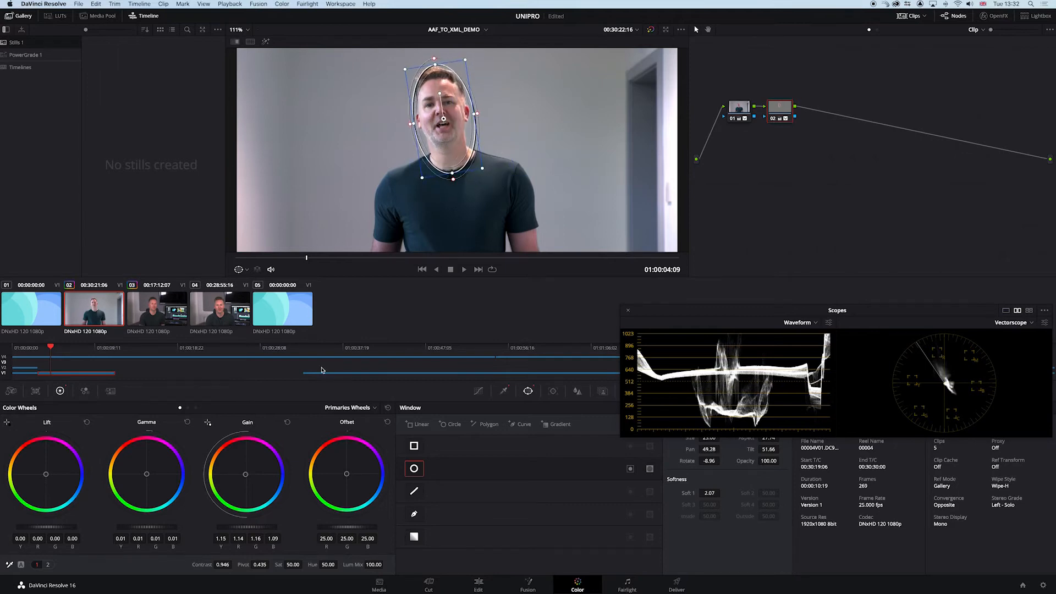
key("Up")
key("Down")
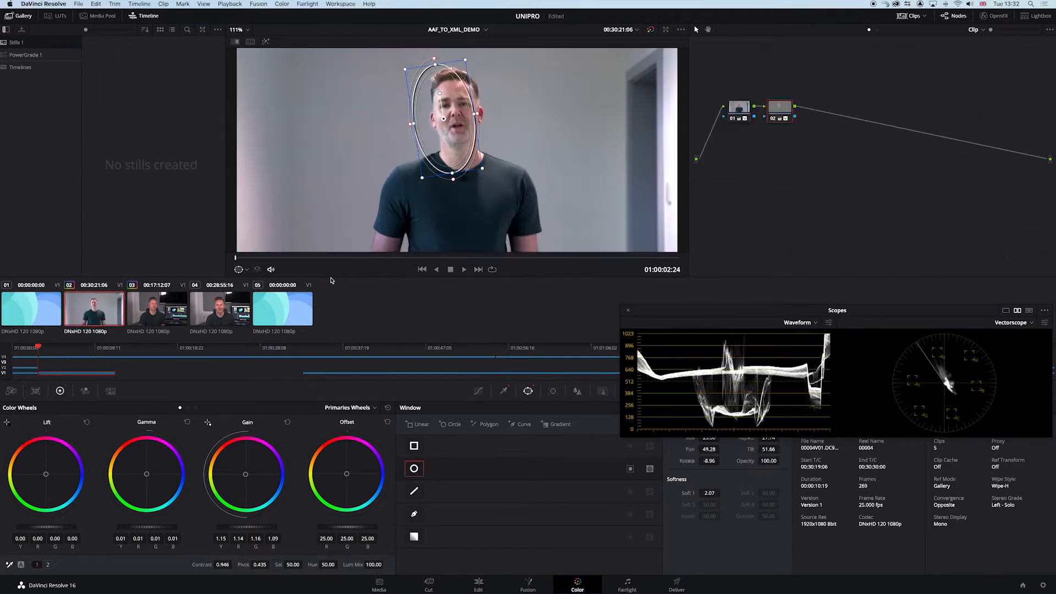
left_click_drag(443, 118, 457, 115)
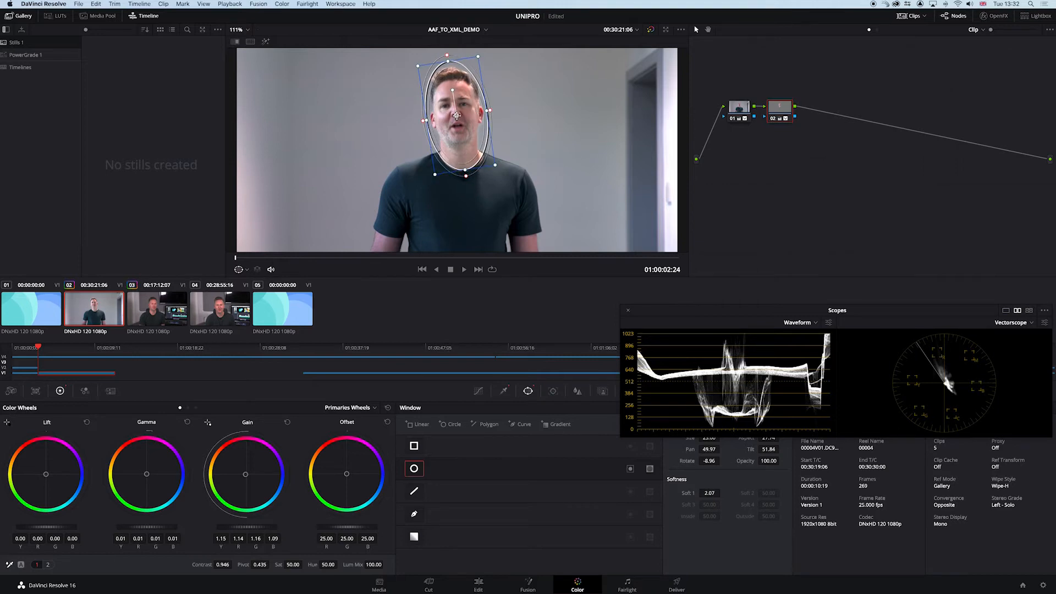
- Track the face window forward through the whole clip using pan, tilt, zoom and rotate
left_click_drag(680, 310, 789, 276)
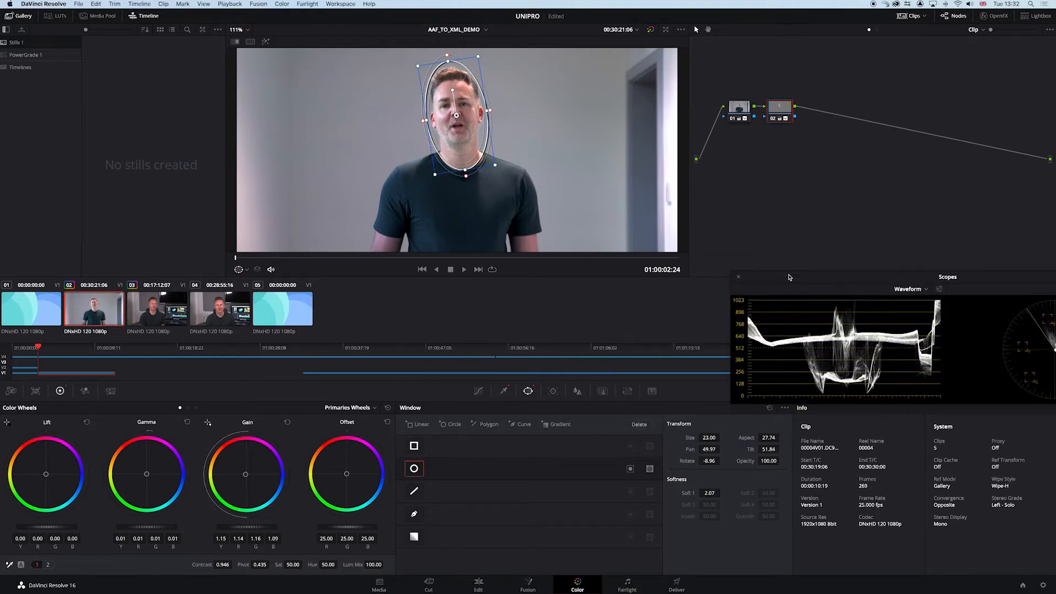
left_click(553, 393)
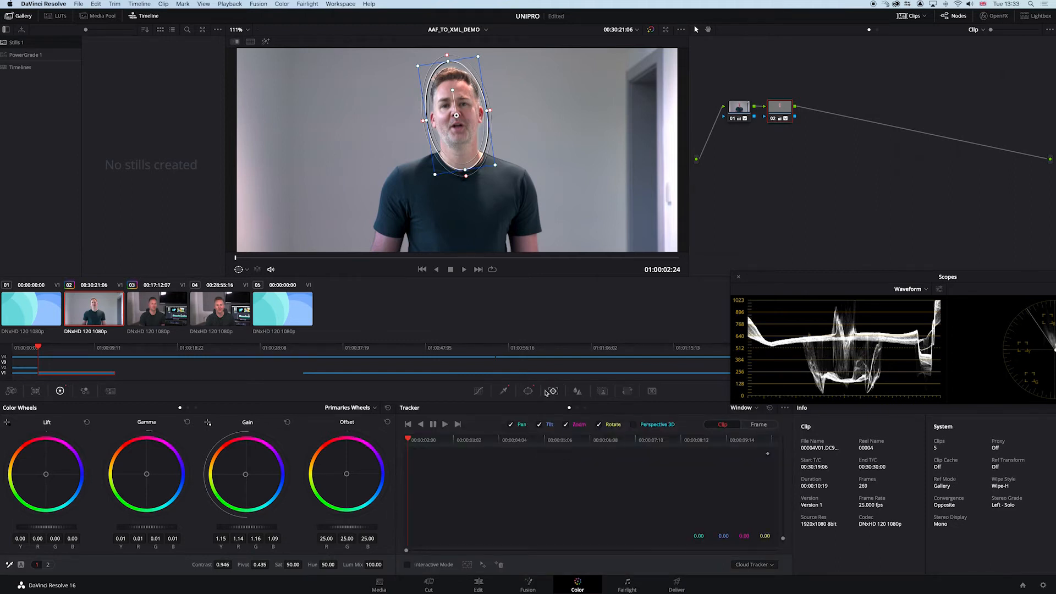
left_click(634, 424)
left_click(445, 425)
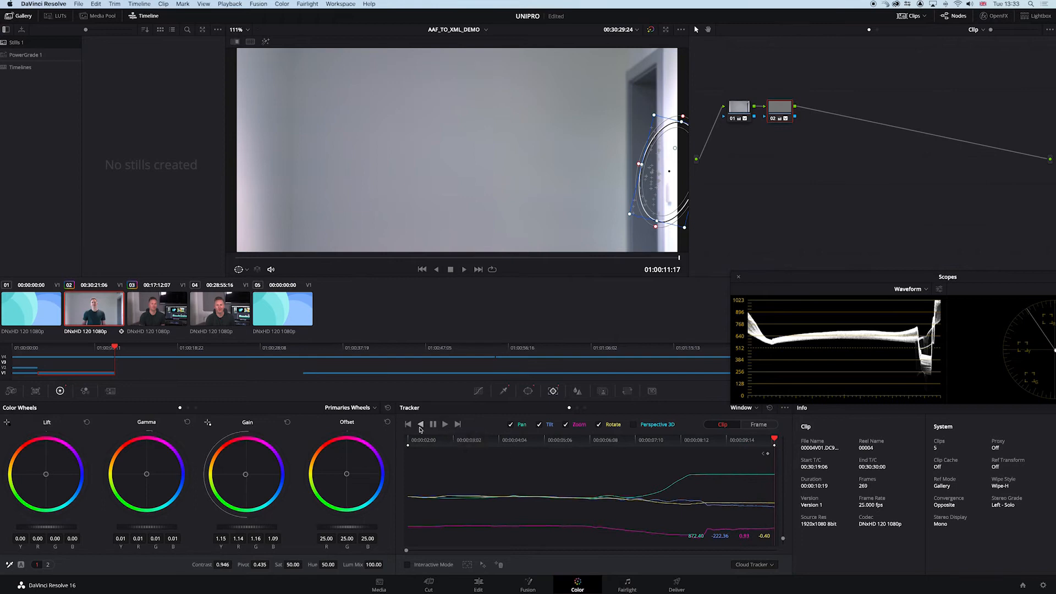
- Clear the tracking data, retrack the window forward from the clip's start with Perspective 3D enabled, and scrub through to check it
left_click_drag(726, 443, 388, 443)
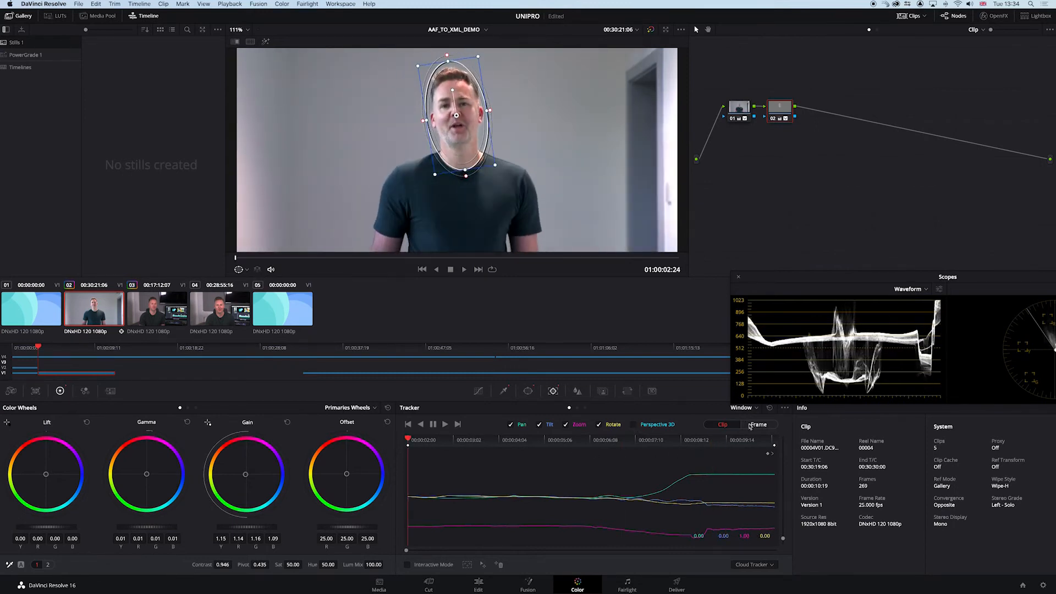
left_click(771, 410)
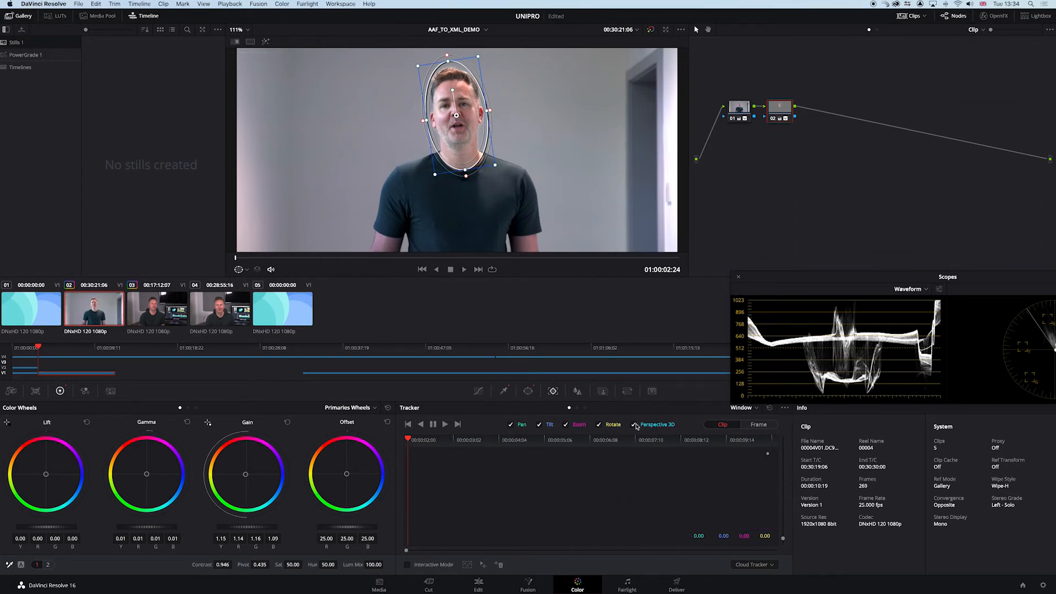
left_click(445, 425)
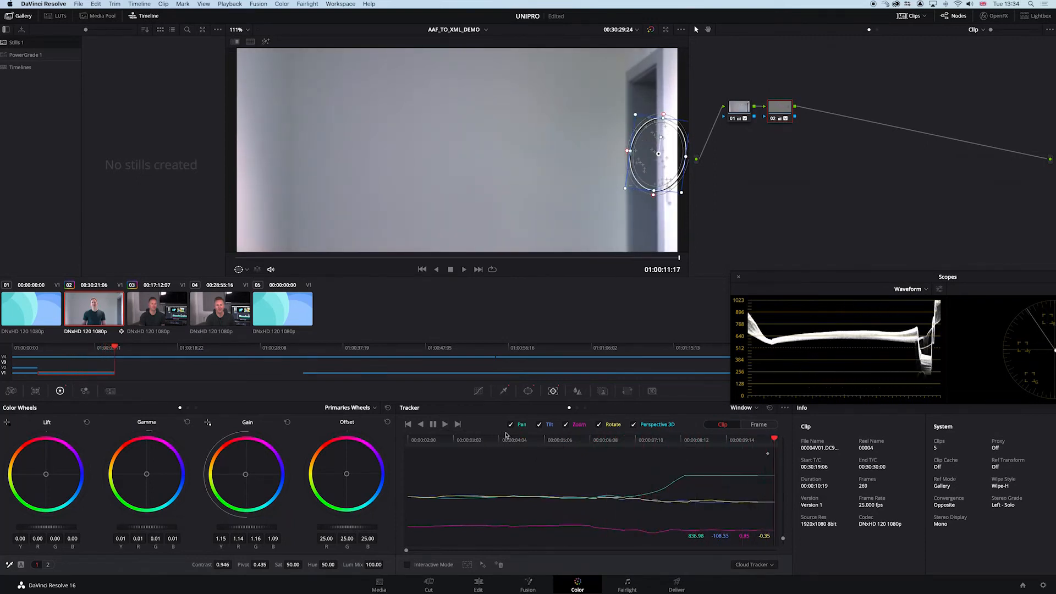
left_click_drag(456, 442, 582, 450)
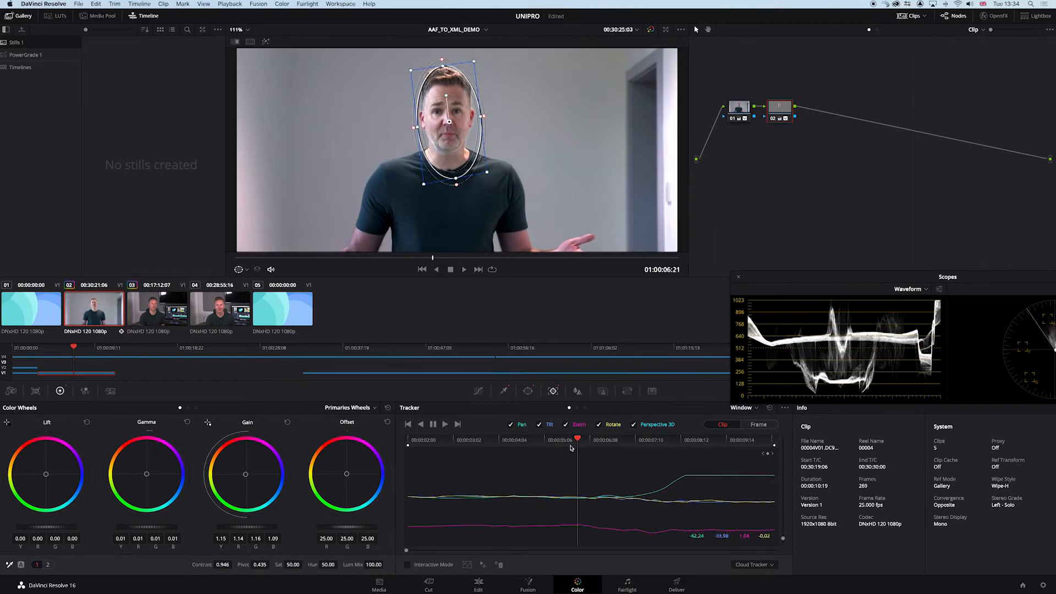
- Fit the whole picture in the viewer and play and scrub through the clip to check the Perspective 3D track of the face window
key("shift+z")
key("space")
left_click(523, 438)
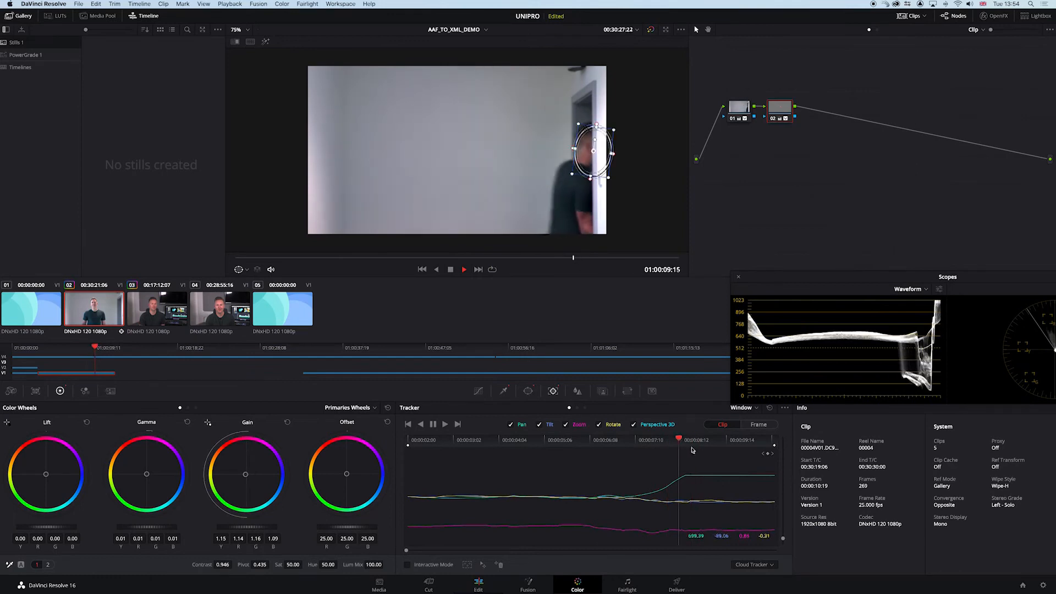
left_click_drag(707, 450, 639, 442)
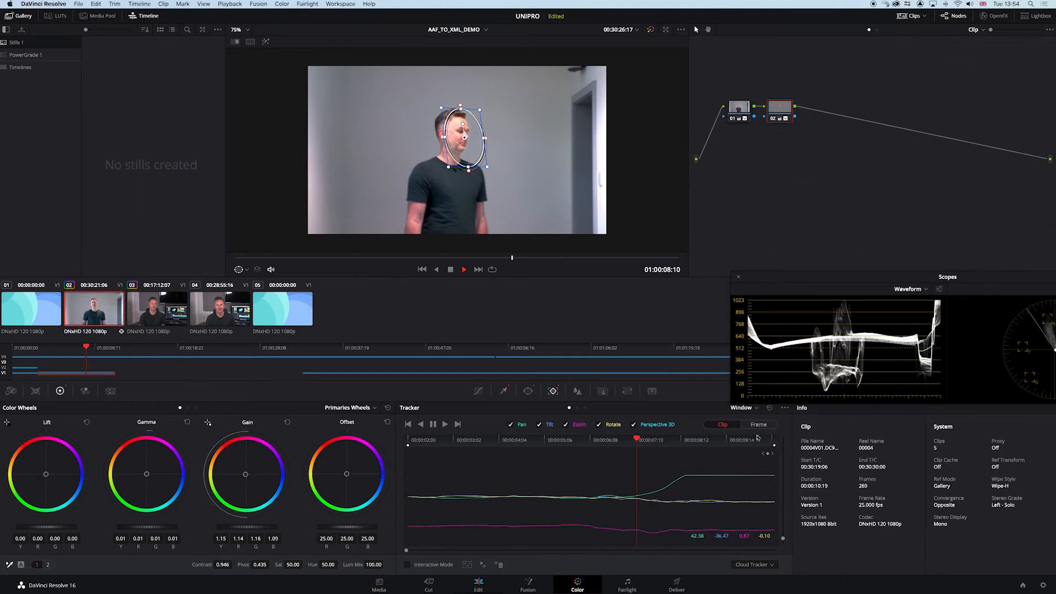
- Reset the tracker, disable Perspective 3D, retrack the window forward from the clip's start, and scrub to where the presenter reaches the doorway
left_click(768, 409)
left_click(635, 425)
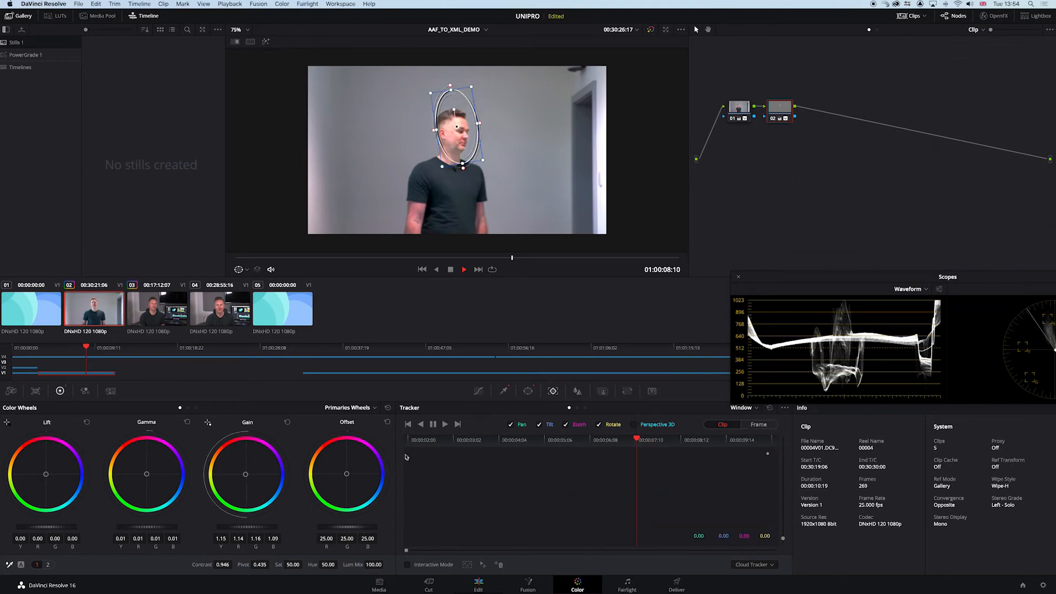
key("Home")
left_click(446, 427)
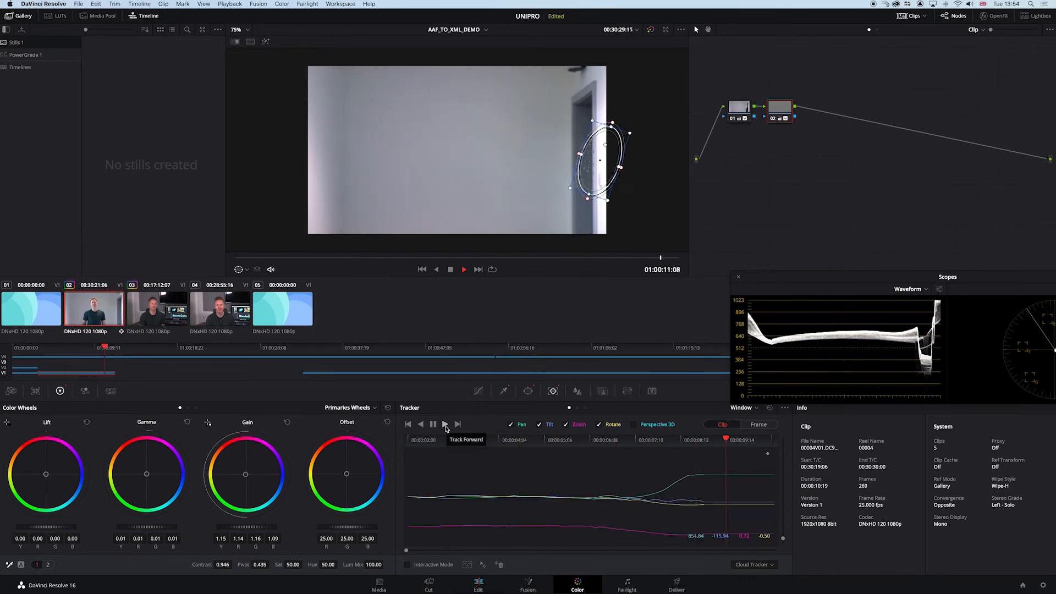
left_click_drag(468, 443, 685, 446)
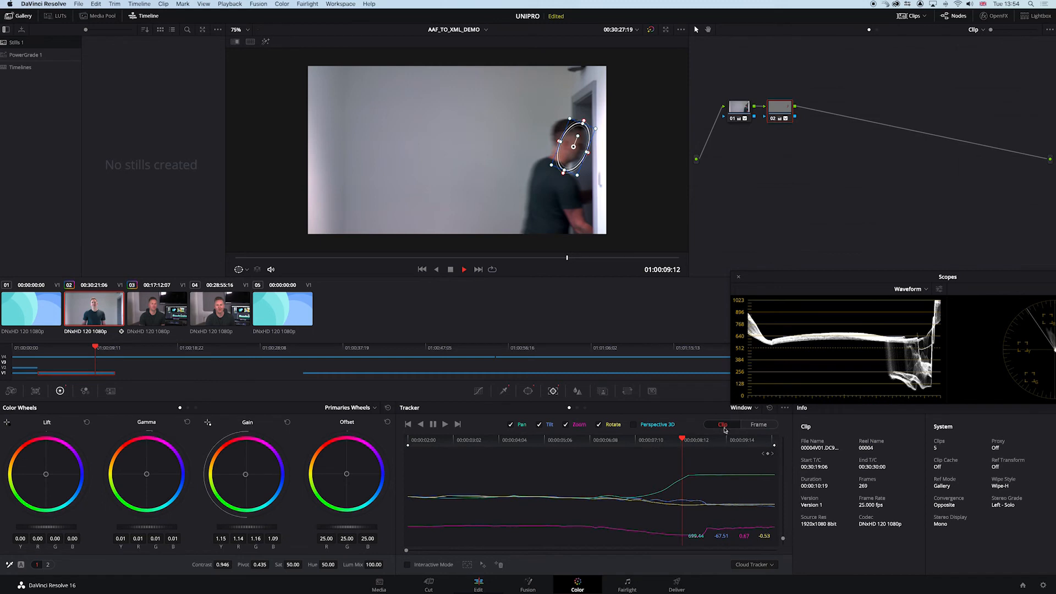
- In Frame mode, keyframe the window over the head at 01:00:09:17 and move it past the doorway, outside the picture, on the last frame
mouse_move(682, 440)
left_mouse_down()
mouse_move(637, 443)
mouse_move(689, 445)
left_mouse_up()
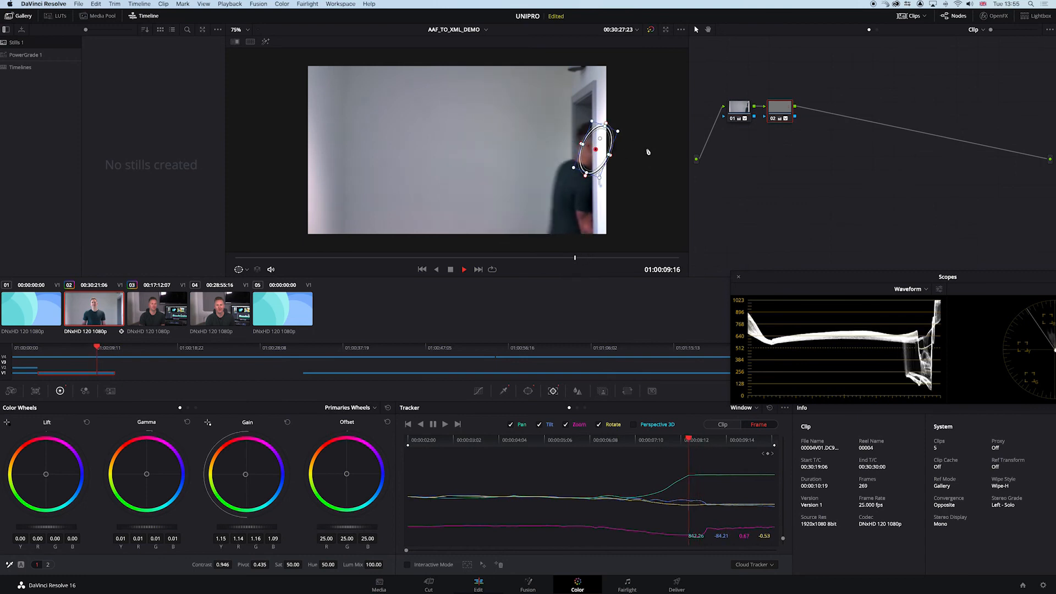
left_click_drag(686, 441, 692, 443)
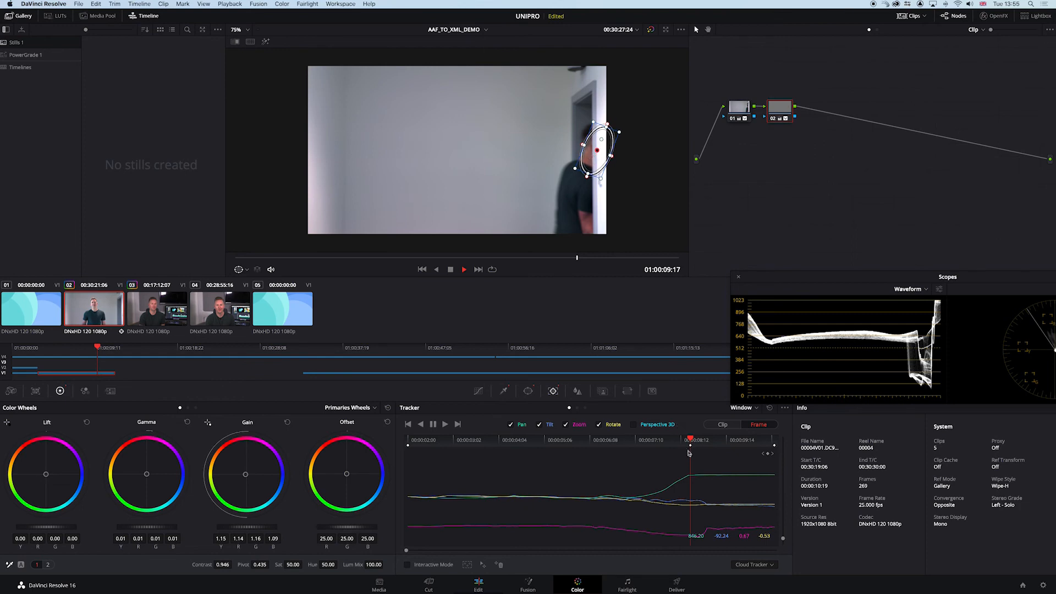
left_click_drag(691, 440, 774, 444)
left_click_drag(591, 167, 641, 165)
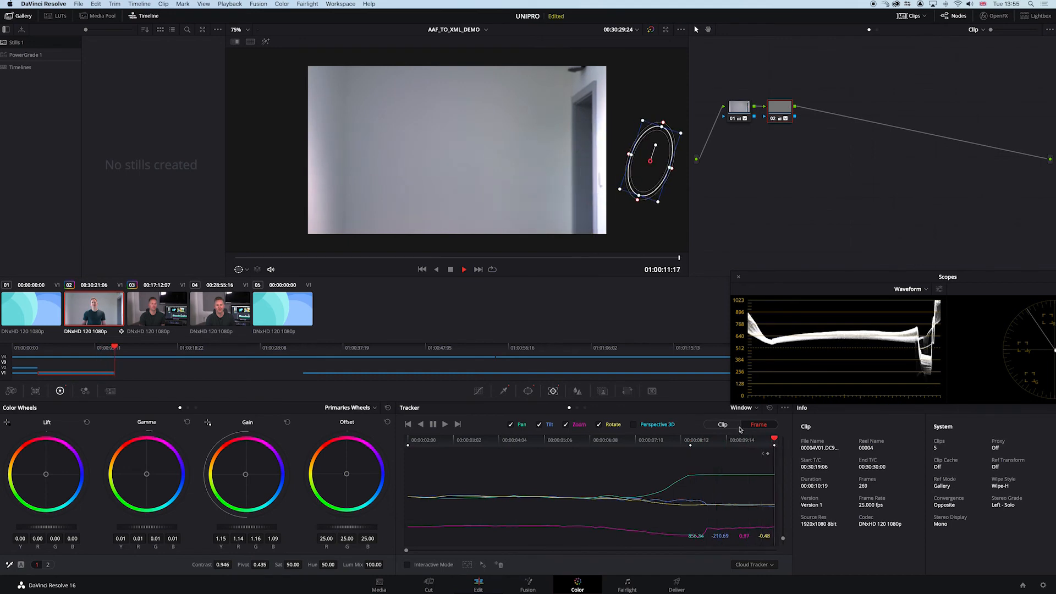
- Keyframe the window outside the picture at 01:00:10:13 too, and scrub through the frames around it to check its path
left_click_drag(759, 443, 727, 446)
left_click_drag(618, 172, 645, 171)
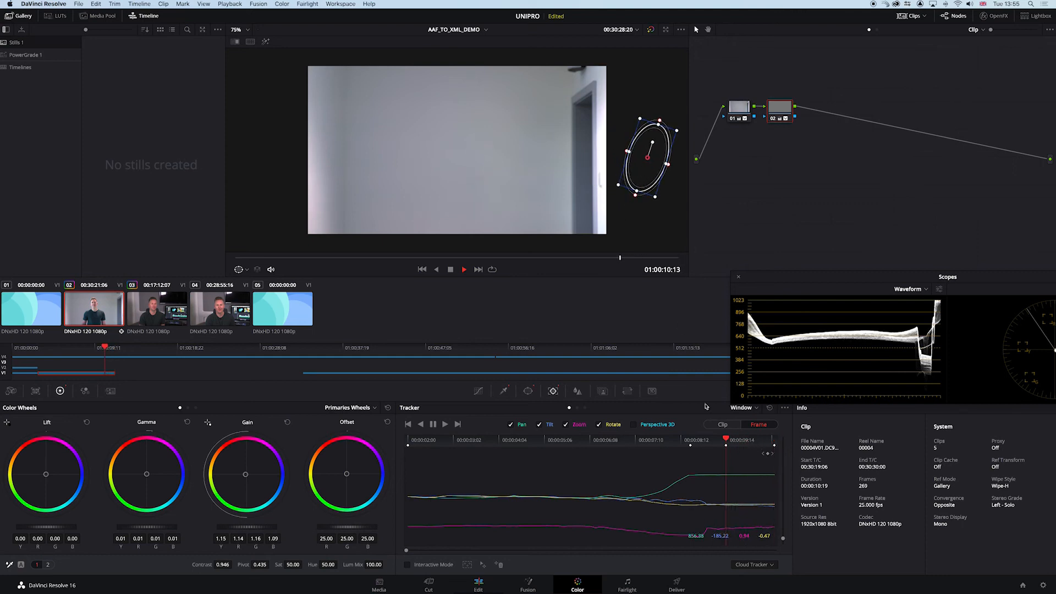
mouse_move(727, 441)
left_mouse_down()
mouse_move(697, 443)
mouse_move(737, 446)
left_mouse_up()
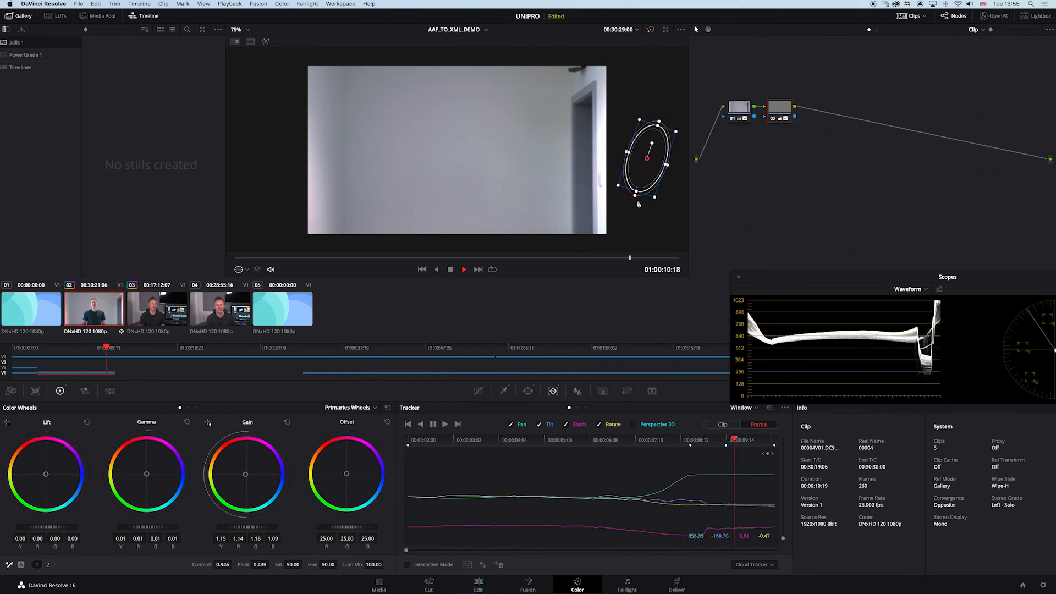
left_click_drag(671, 444, 737, 455)
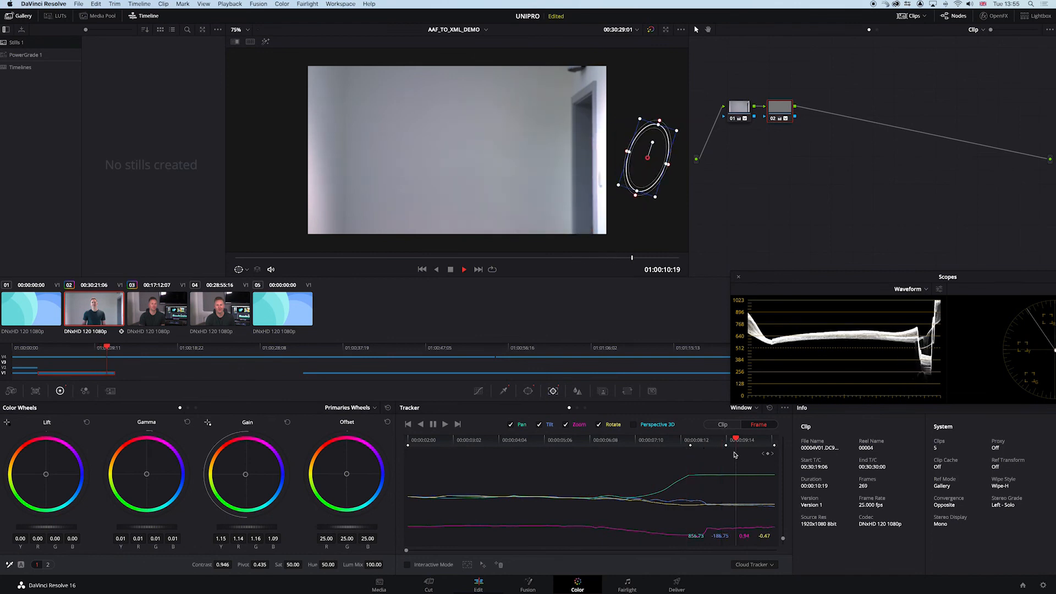